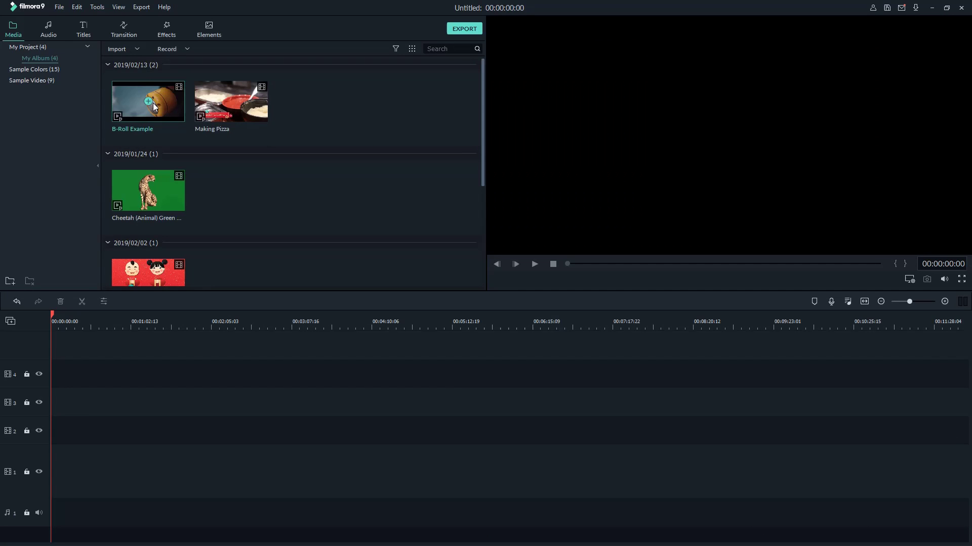
Step: Add B-Roll Example to the start of track 1 and set its volume to -0.62 dB in Adjust Audio
left_click(148, 102)
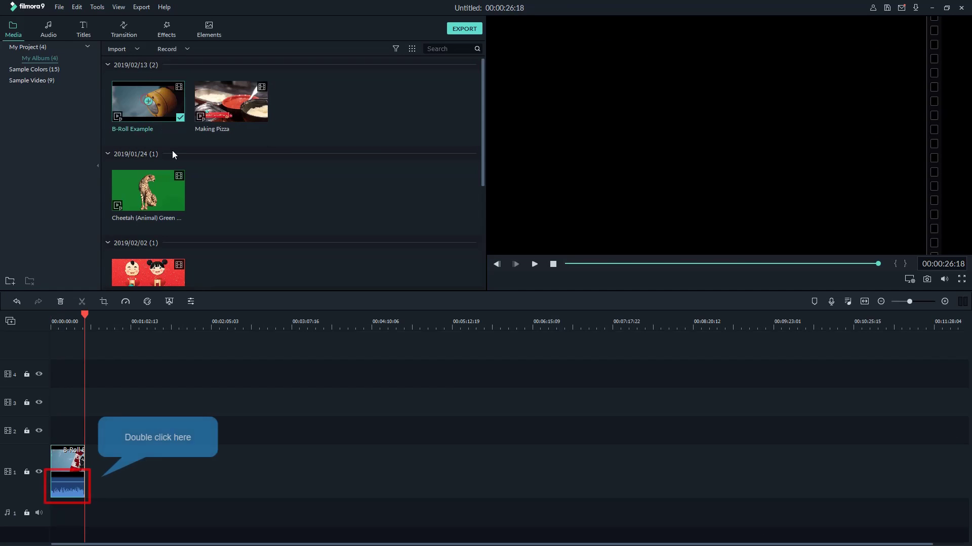
left_click(68, 487)
right_click(69, 487)
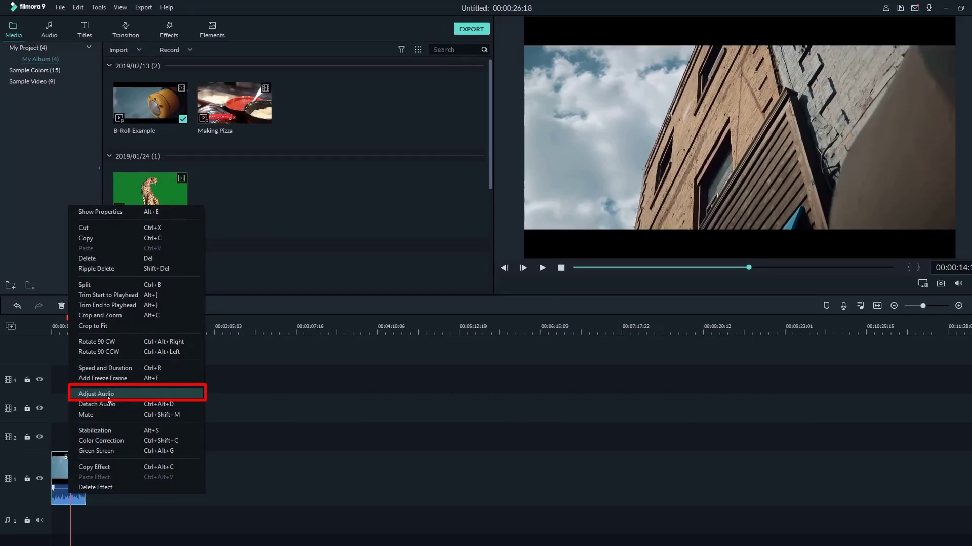
left_click(119, 388)
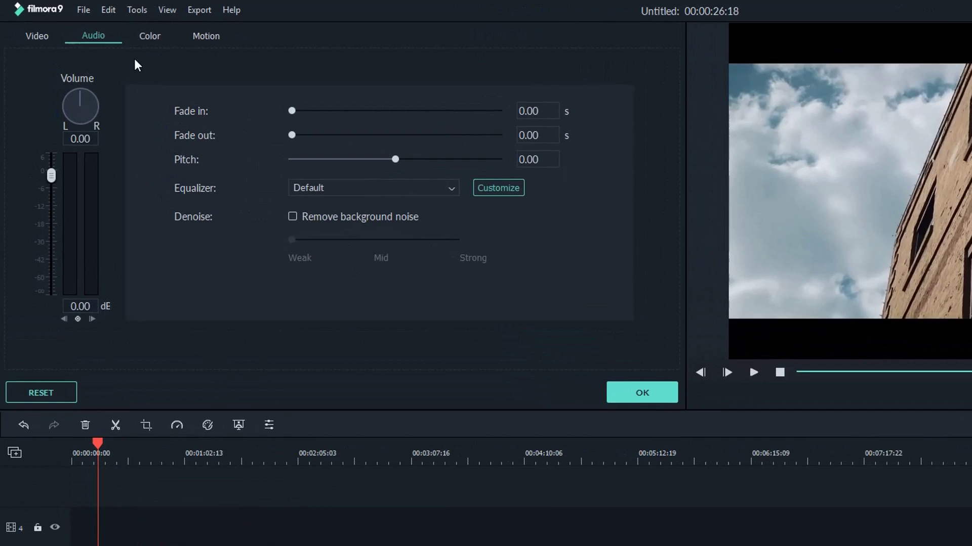
mouse_move(53, 174)
left_mouse_down()
mouse_move(52, 163)
mouse_move(49, 201)
mouse_move(53, 167)
mouse_move(53, 179)
left_mouse_up()
left_click(630, 393)
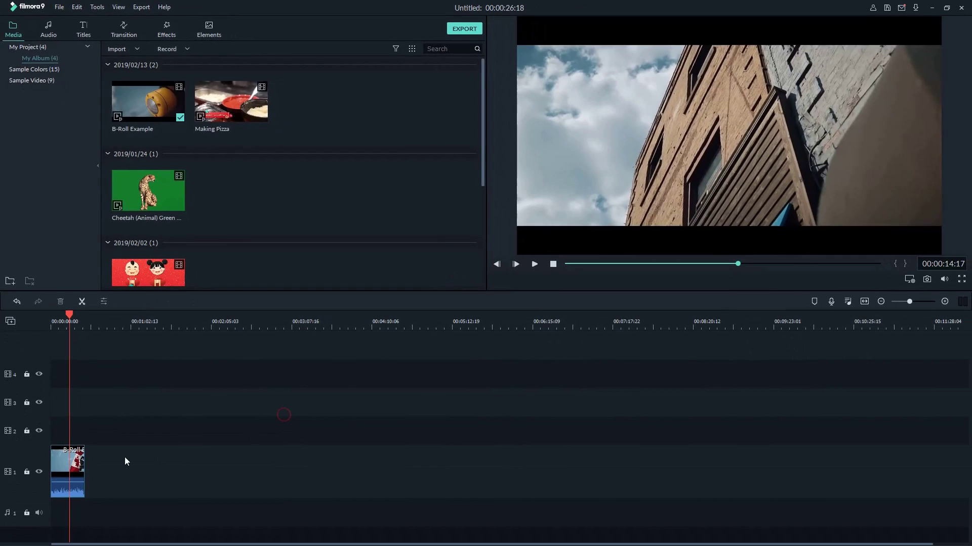
left_click(72, 465)
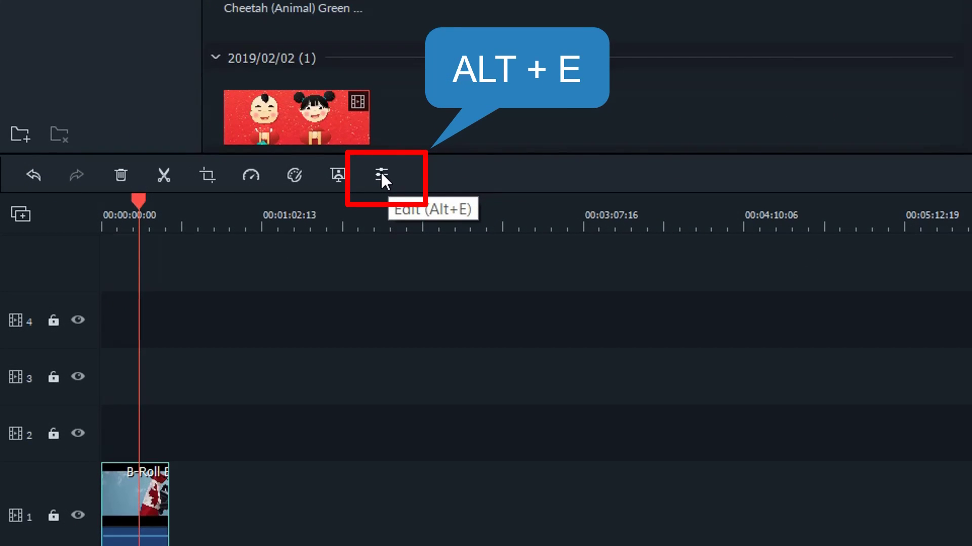
left_click(382, 175)
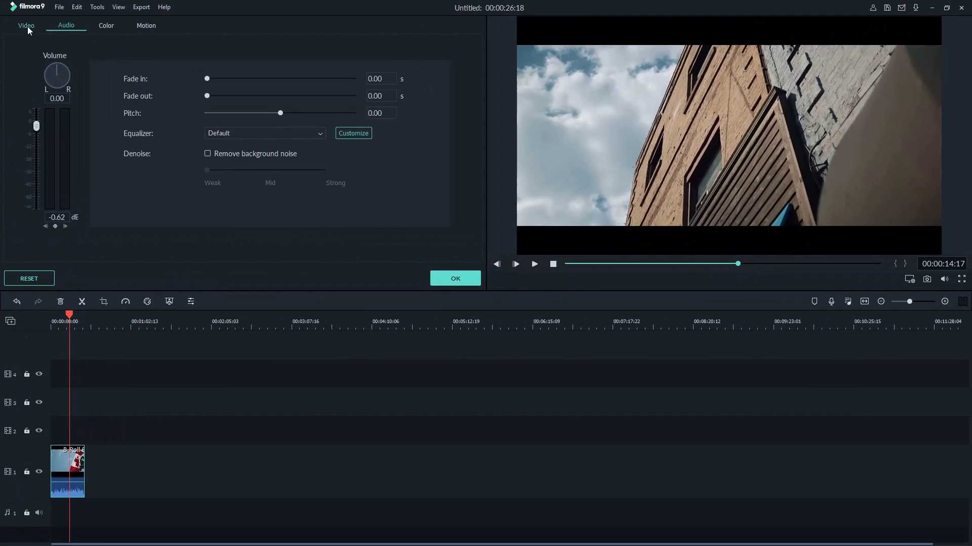
left_click(28, 26)
left_click(61, 28)
left_click(442, 283)
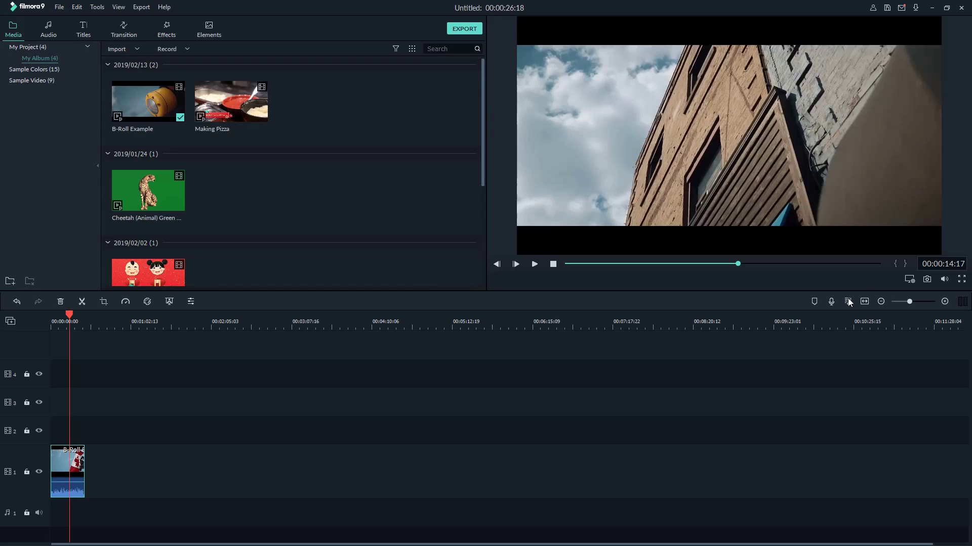
Step: In the Audio Mixer, lower the Video1 track to -9.12 dB, checking it with playback
left_click(848, 302)
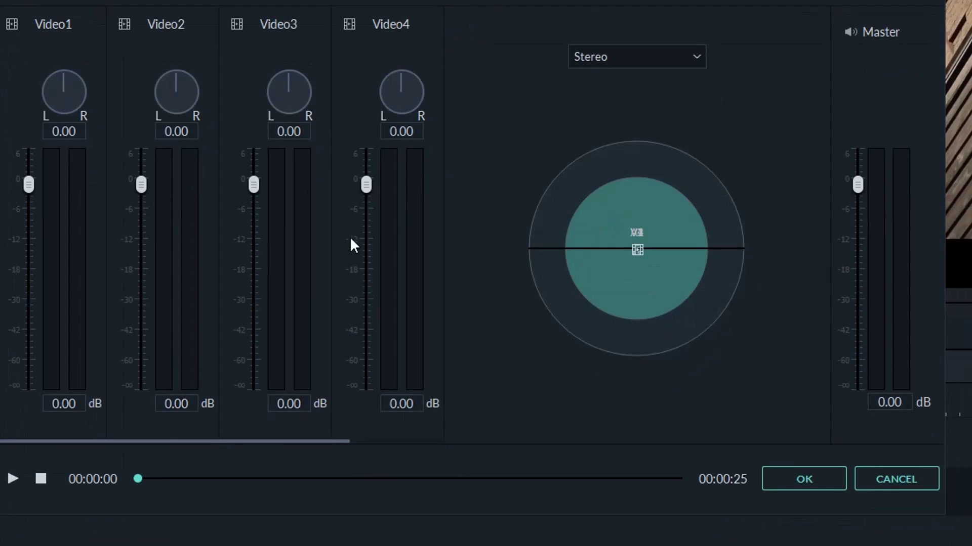
left_click(13, 478)
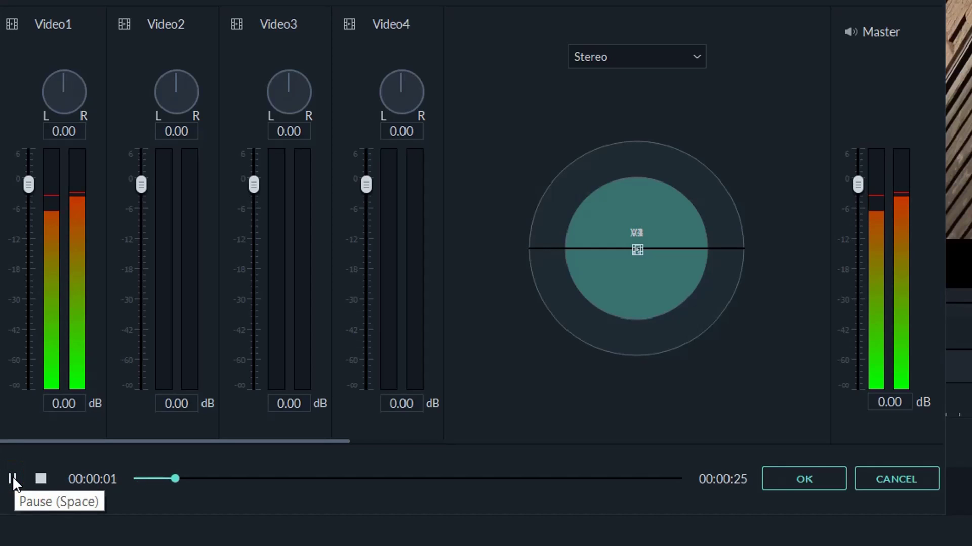
left_click(12, 481)
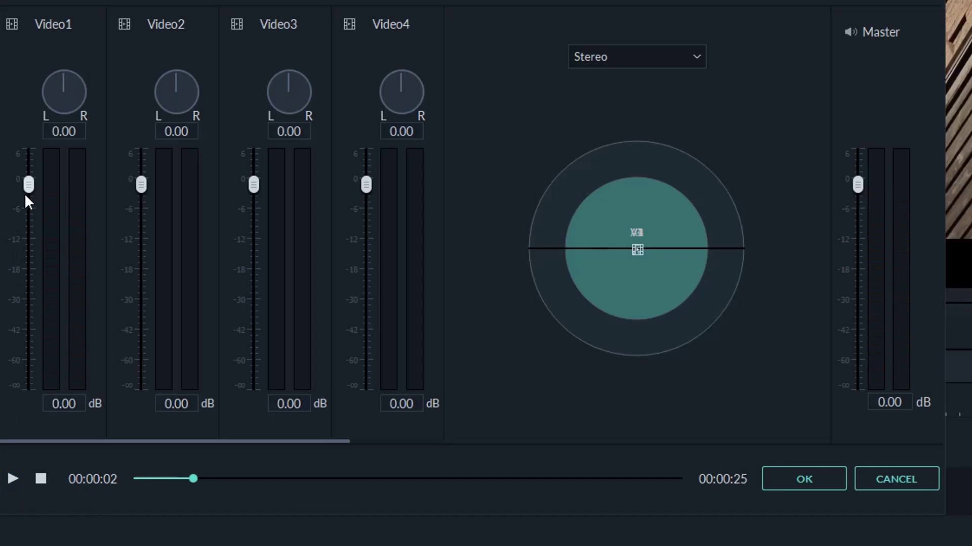
mouse_move(26, 192)
left_mouse_down()
mouse_move(30, 277)
mouse_move(28, 156)
mouse_move(29, 232)
left_mouse_up()
left_click(13, 478)
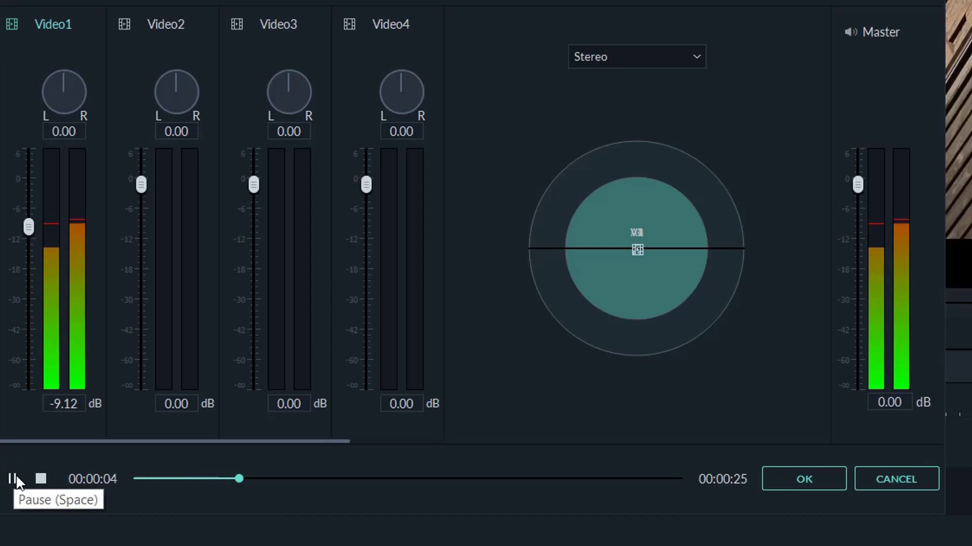
left_click(14, 478)
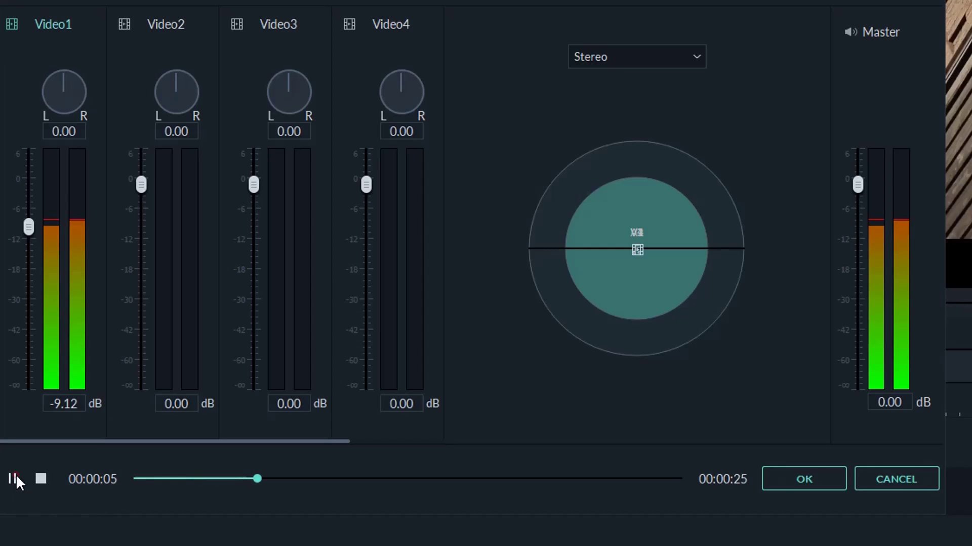
Step: Switch the mix output from Stereo to Surround, preview it, and apply the mixer settings
left_click(617, 61)
left_click(609, 95)
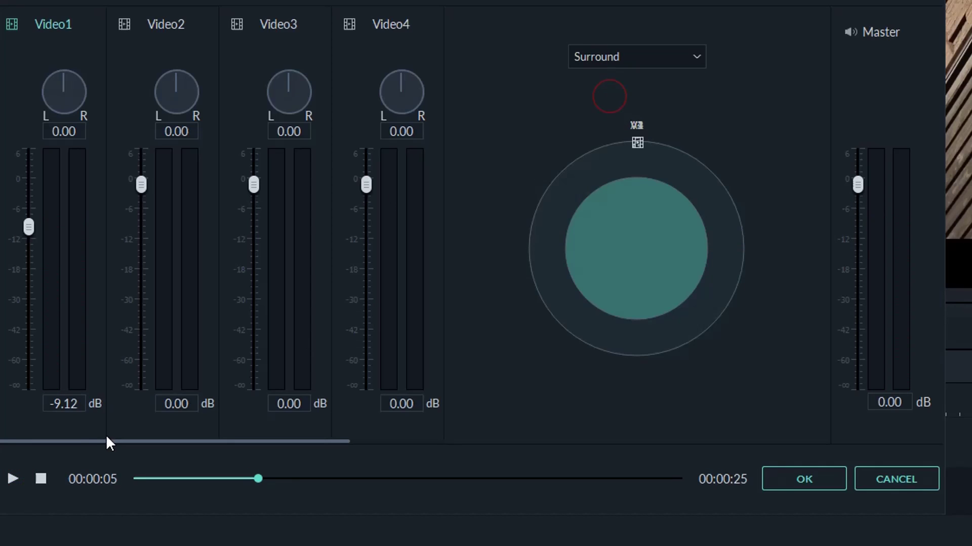
left_click(12, 477)
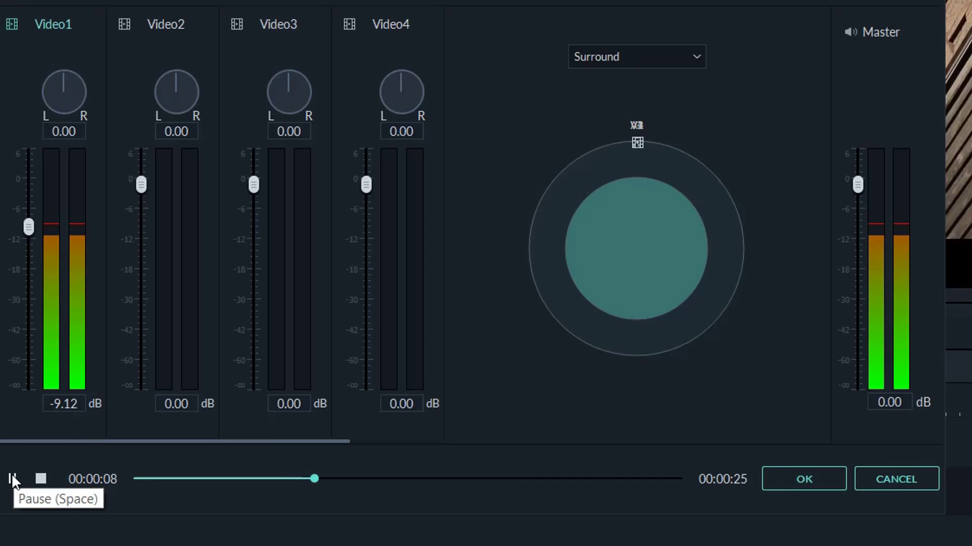
left_click(13, 478)
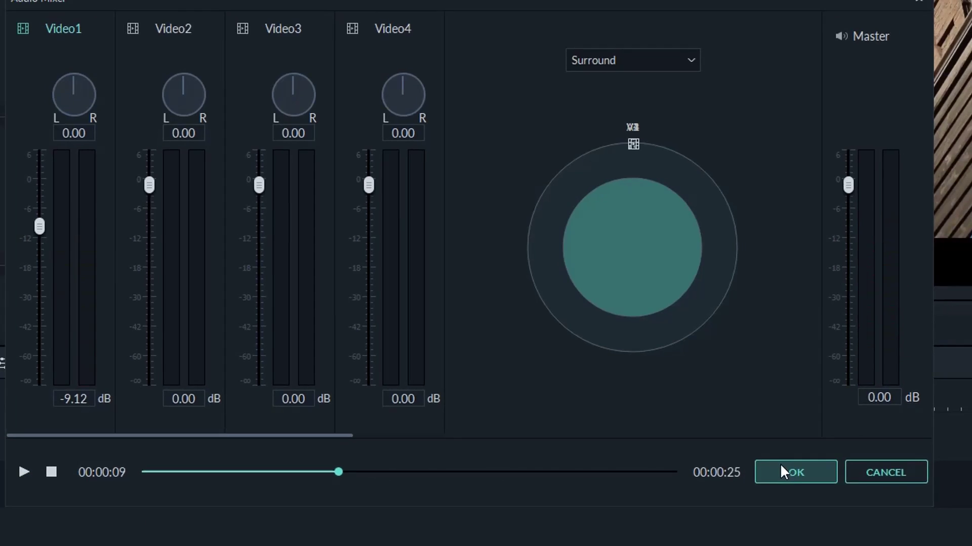
left_click(665, 367)
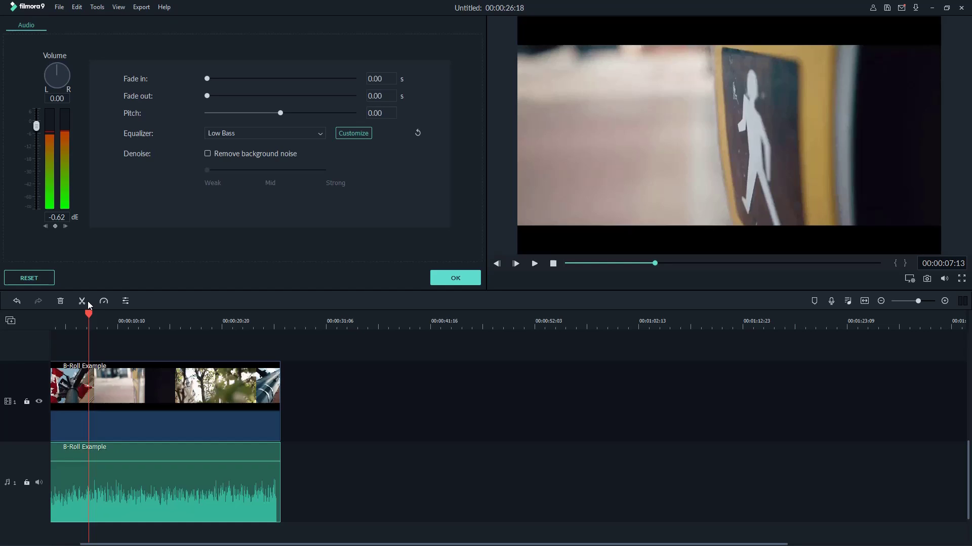
Step: Add a volume keyframe to the B-Roll Example audio at about 00:00:06:11
mouse_move(88, 314)
left_mouse_down()
mouse_move(59, 313)
mouse_move(79, 315)
left_mouse_up()
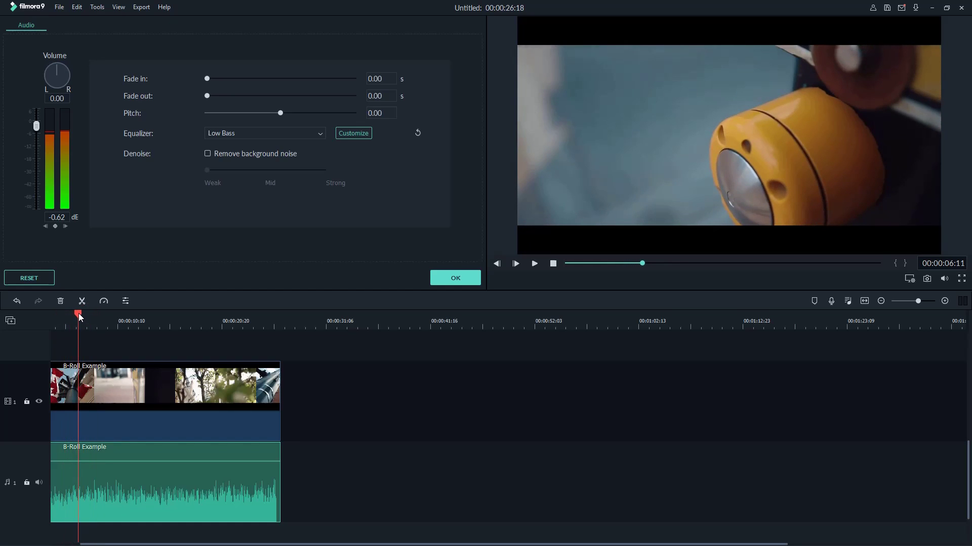
left_click(55, 227)
left_click_drag(77, 314, 93, 320)
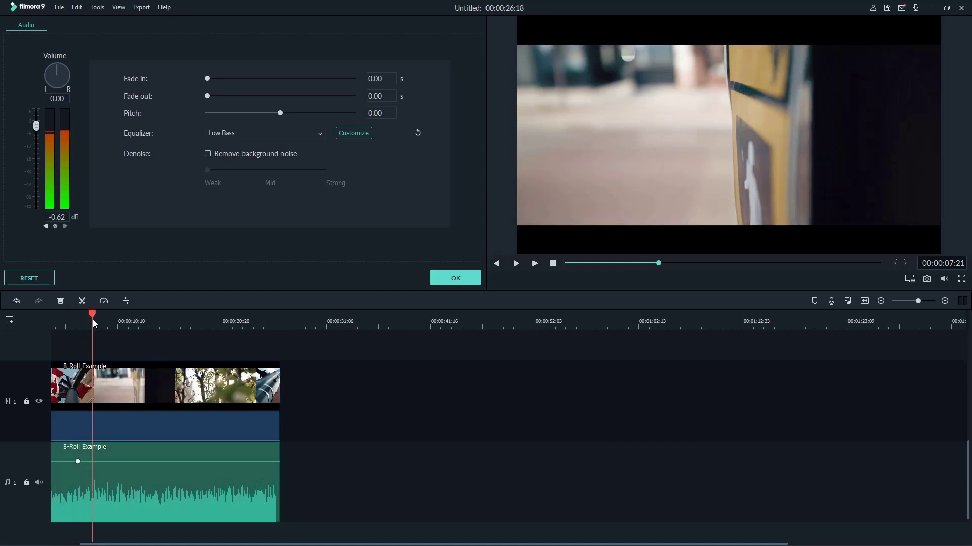
Step: Add a second volume keyframe pulled down to -21.33 dB and play back the drop
left_click(56, 227)
mouse_move(92, 461)
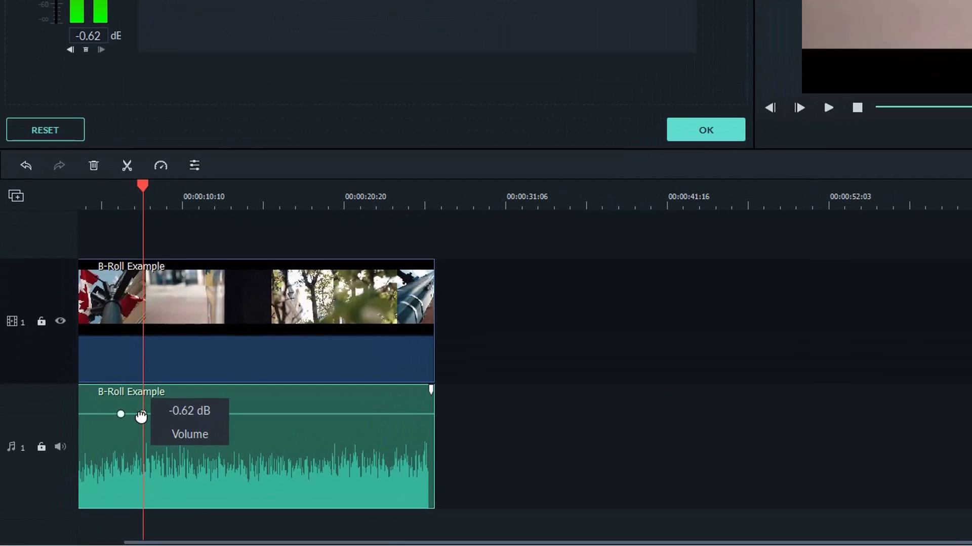
left_click_drag(141, 416, 162, 431)
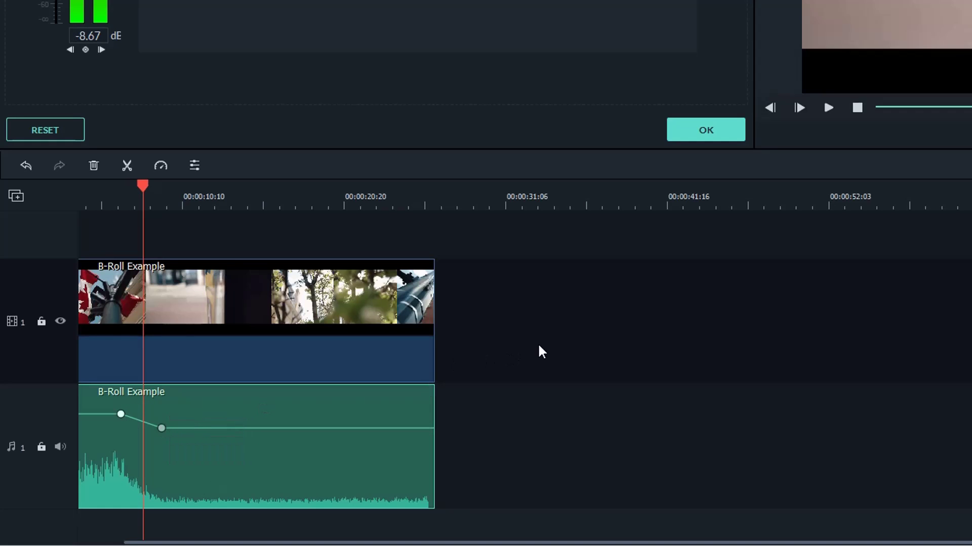
left_click_drag(142, 186, 109, 185)
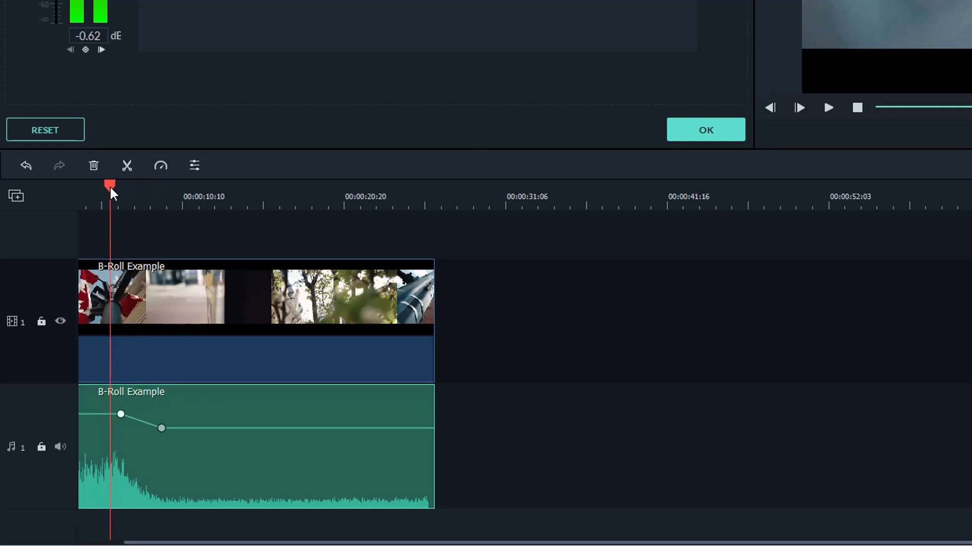
left_click(827, 110)
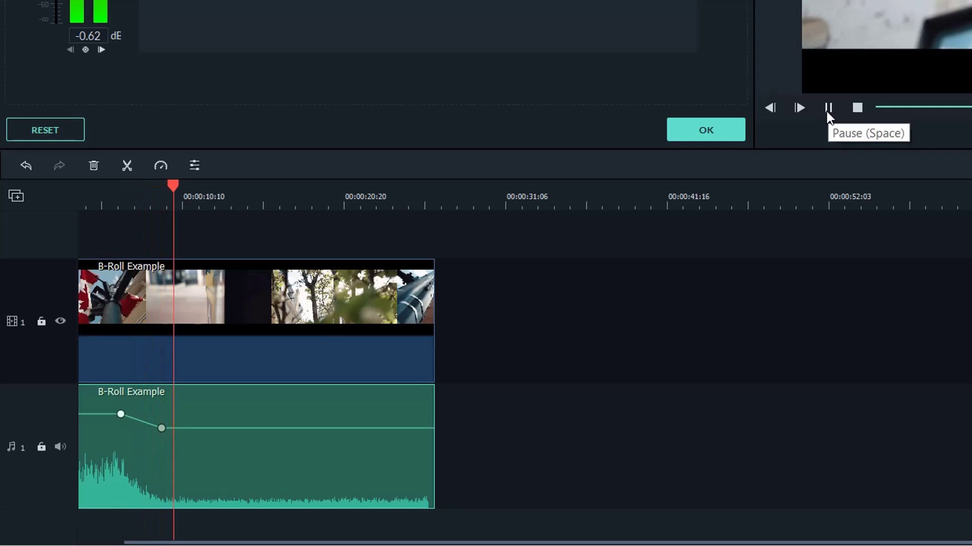
left_click(827, 110)
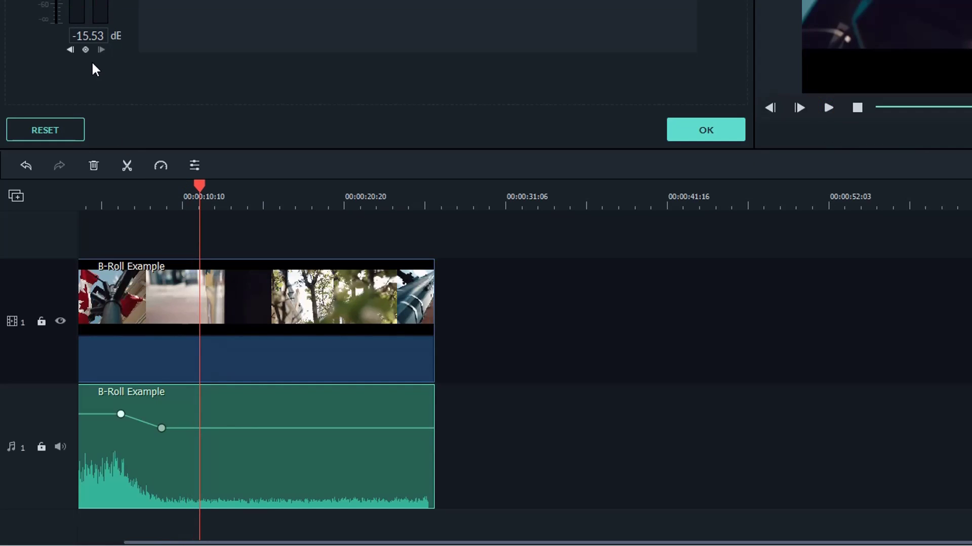
Step: Add two more keyframes that raise the volume back after the dip, then replay it
left_click(85, 49)
left_click_drag(199, 186, 219, 189)
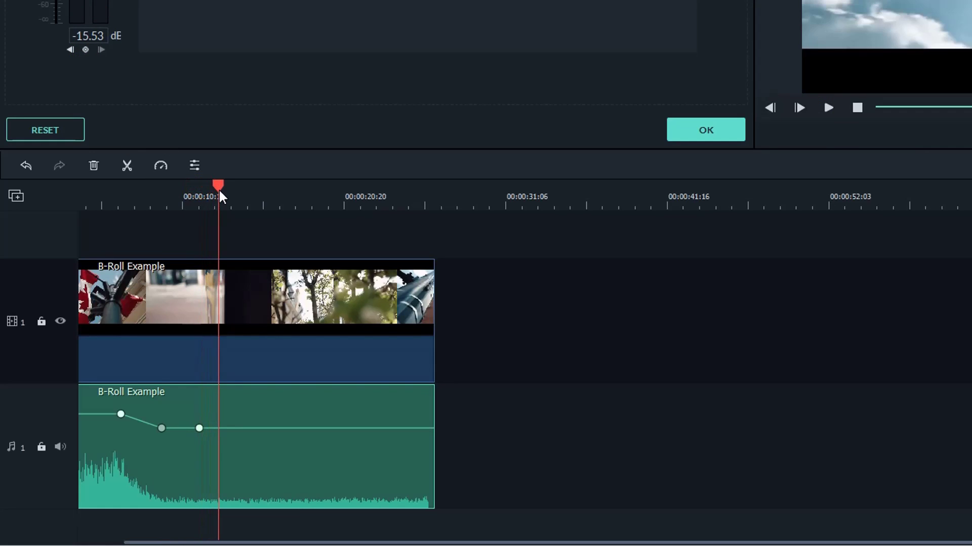
left_click(85, 49)
mouse_move(218, 428)
left_mouse_down()
mouse_move(227, 432)
mouse_move(225, 418)
left_mouse_up()
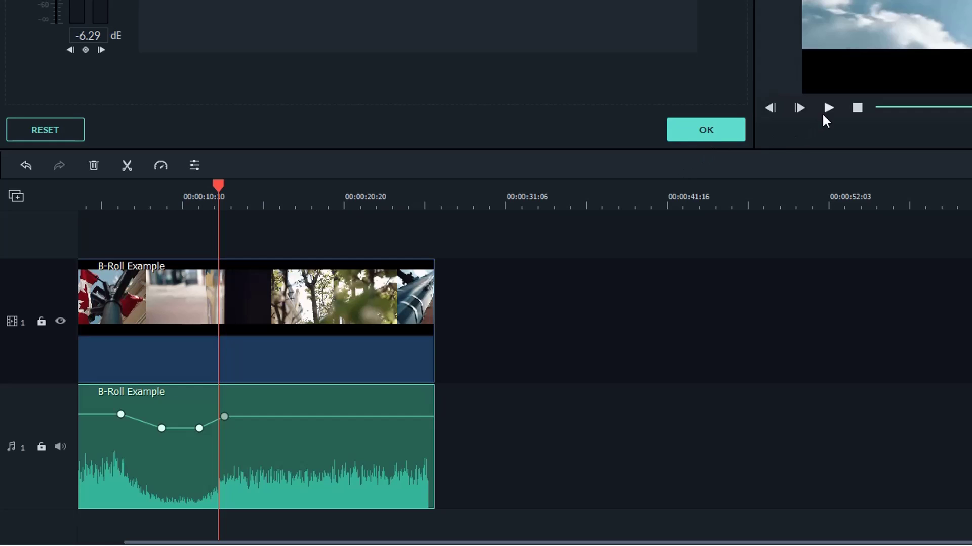
left_click(187, 200)
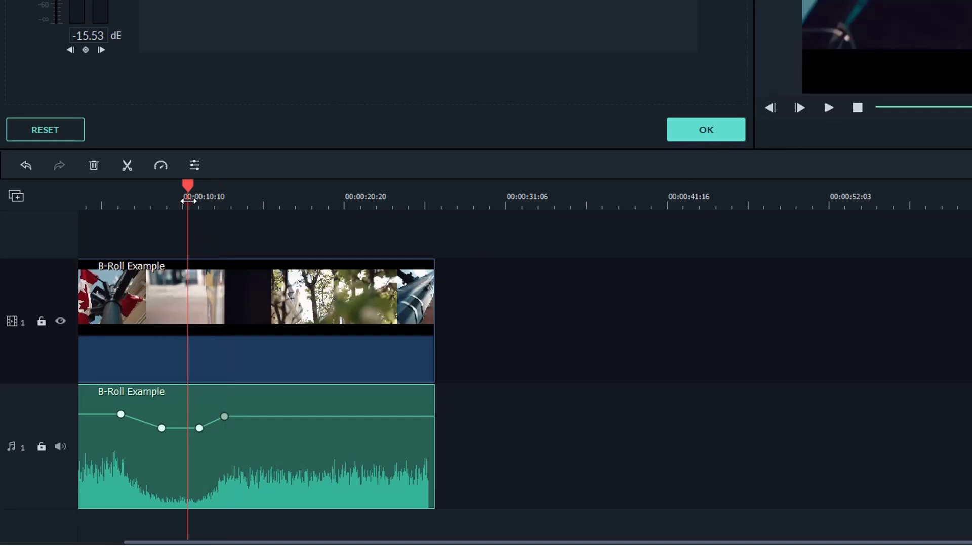
left_click(827, 108)
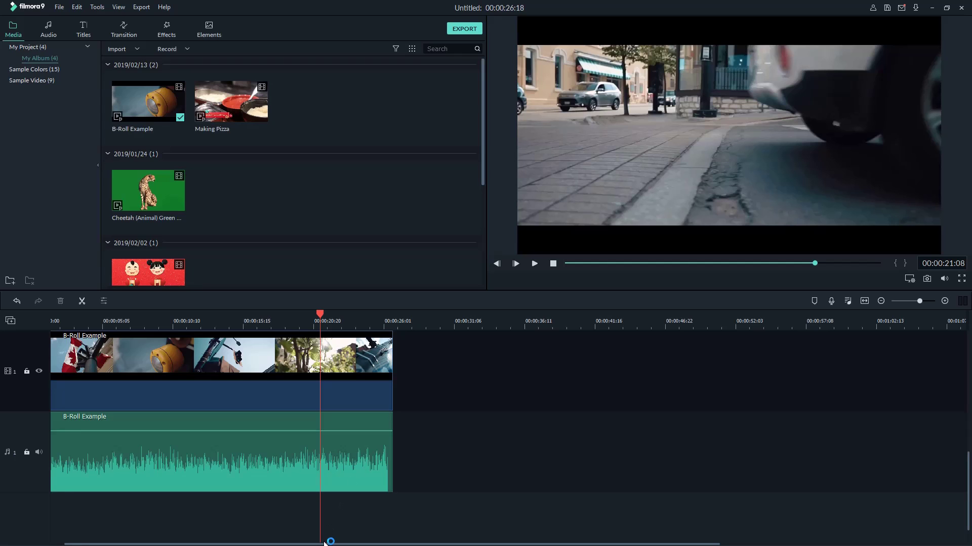
Step: Drag in a fade-out at the audio's end and a fade-in at its start, then preview
scroll(323, 545, "left", 1)
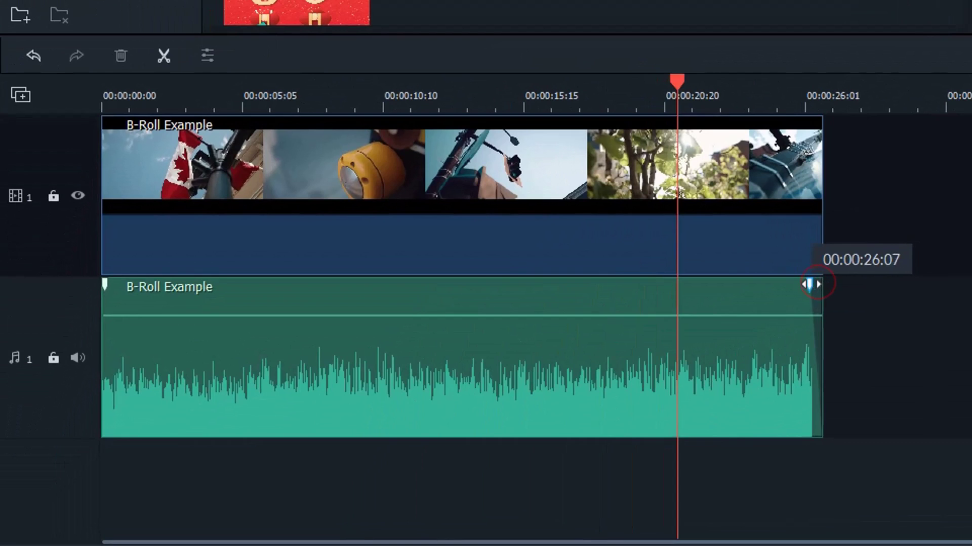
left_click_drag(809, 285, 786, 286)
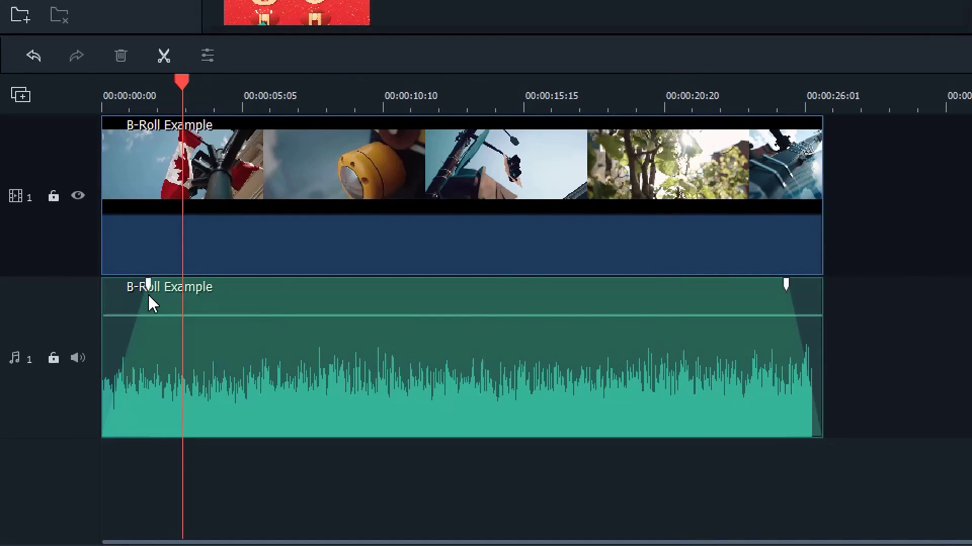
left_click_drag(148, 284, 273, 343)
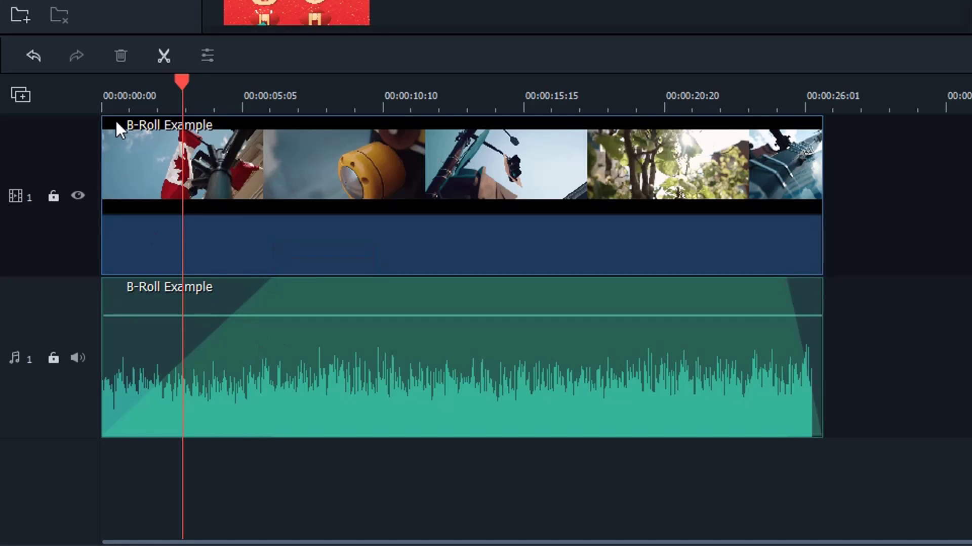
left_click(102, 94)
key("space")
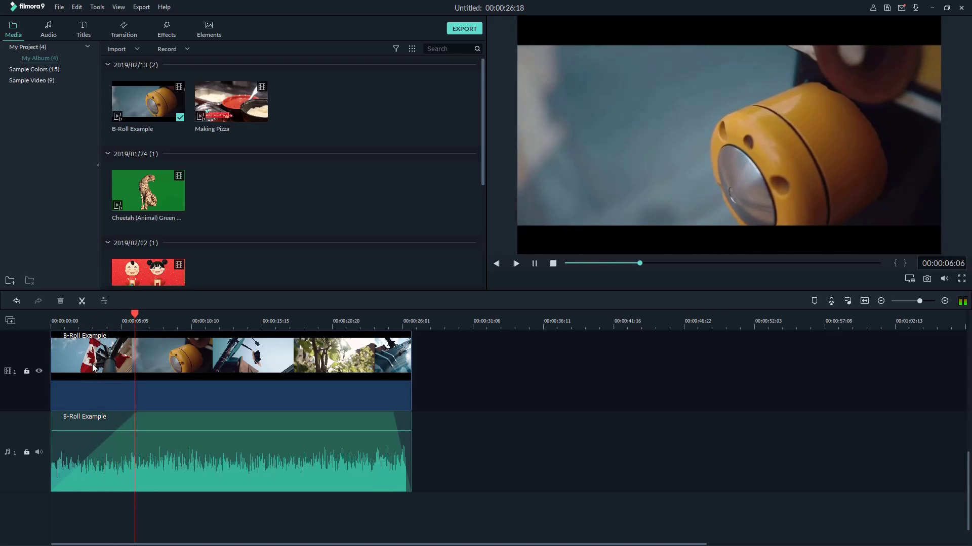
key("space")
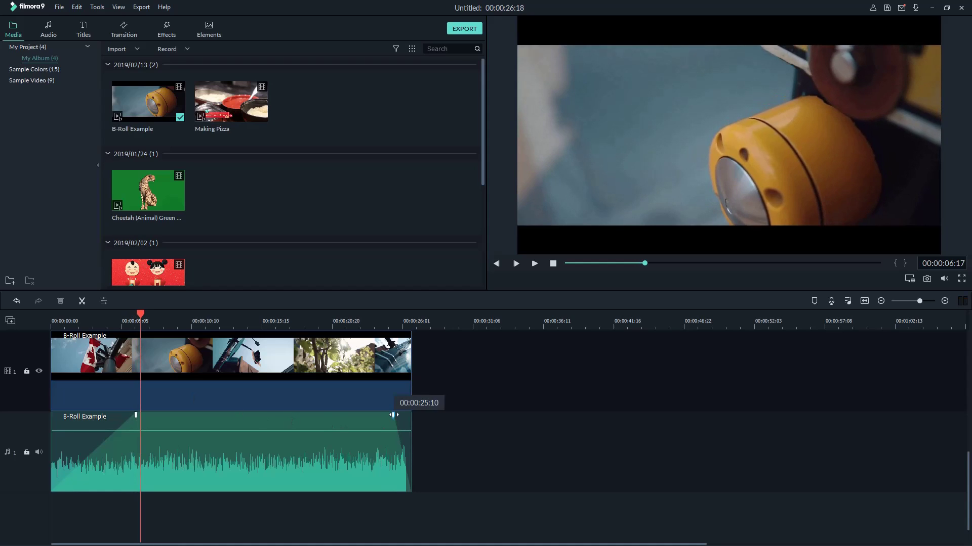
Step: Lengthen the fade-out to start at about 00:00:20:22 and preview the ending
left_click_drag(390, 415, 334, 436)
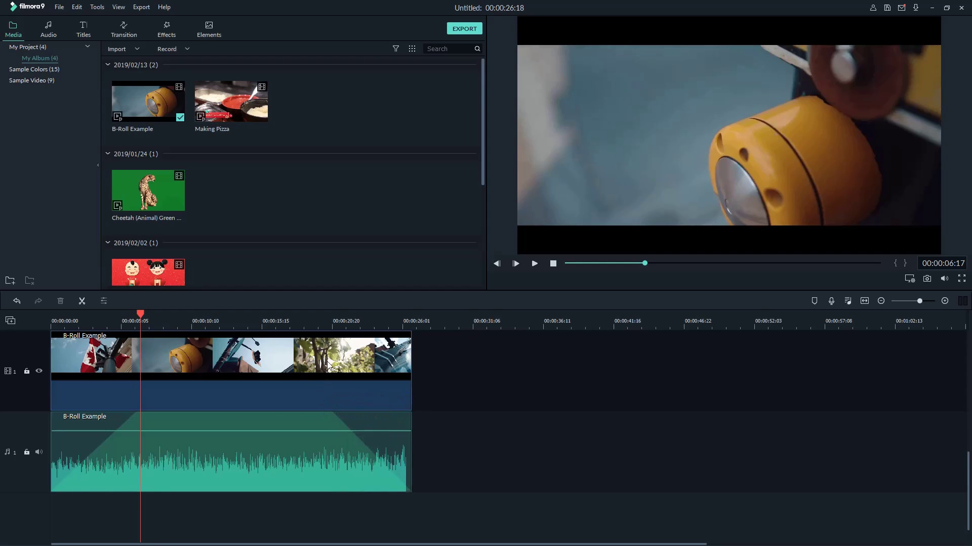
left_click(319, 325)
key("space")
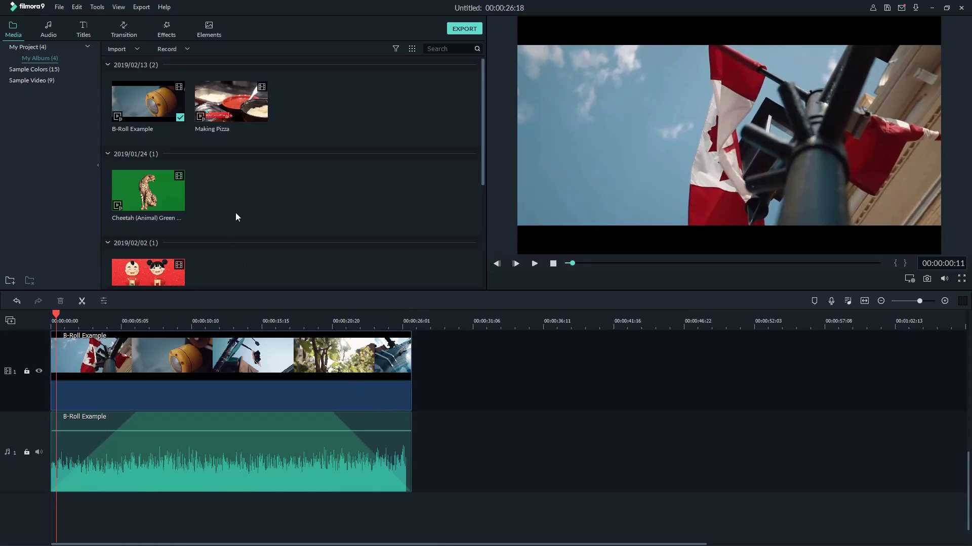
Step: Open Adjust Audio for the audio clip and check Fade in 6.34 s and Fade out 5.80 s
right_click(199, 447)
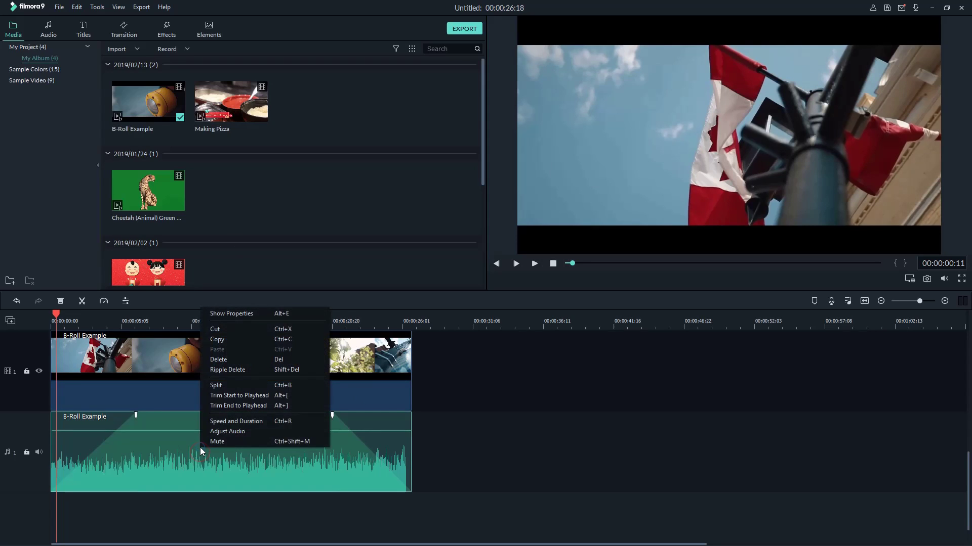
left_click(214, 433)
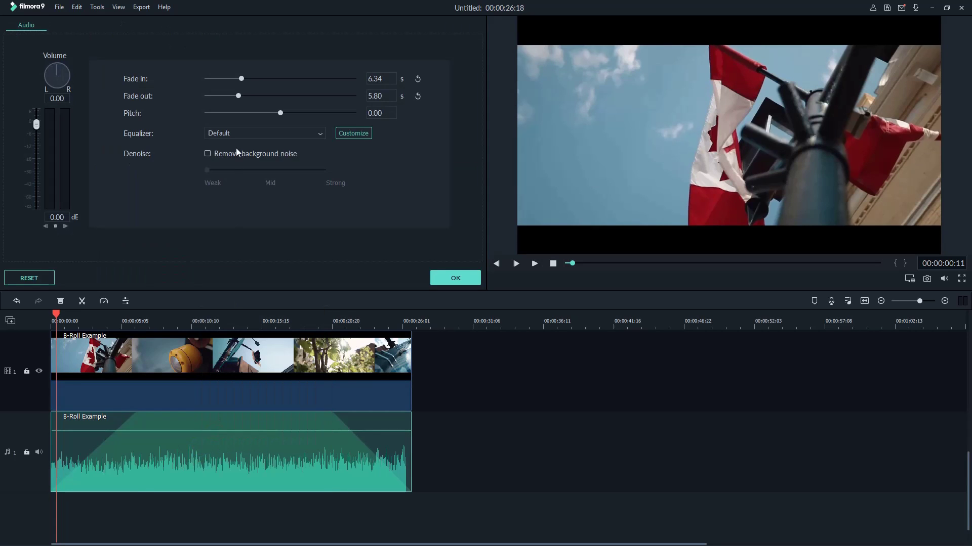
double_click(382, 80)
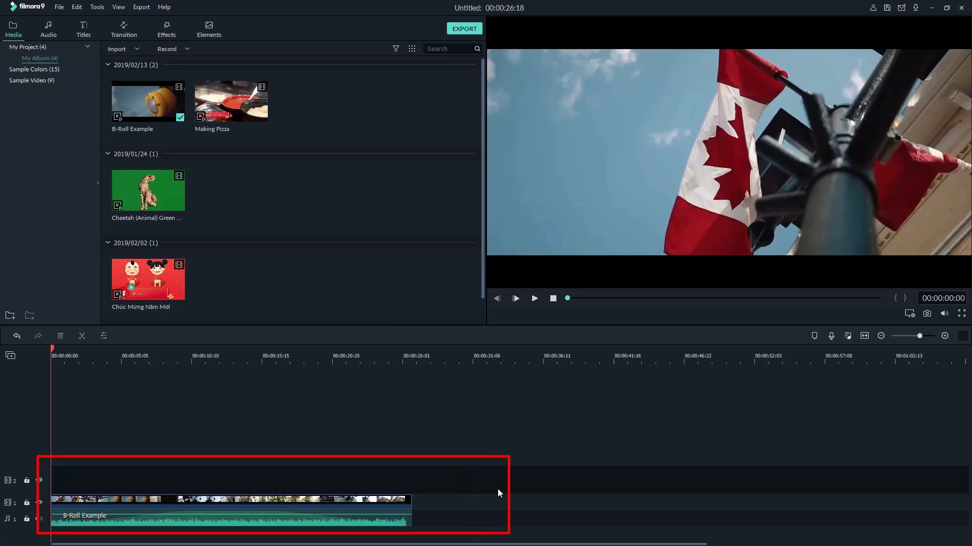
Step: Set the timeline track height to Big and zoom the timeline in
left_click(10, 356)
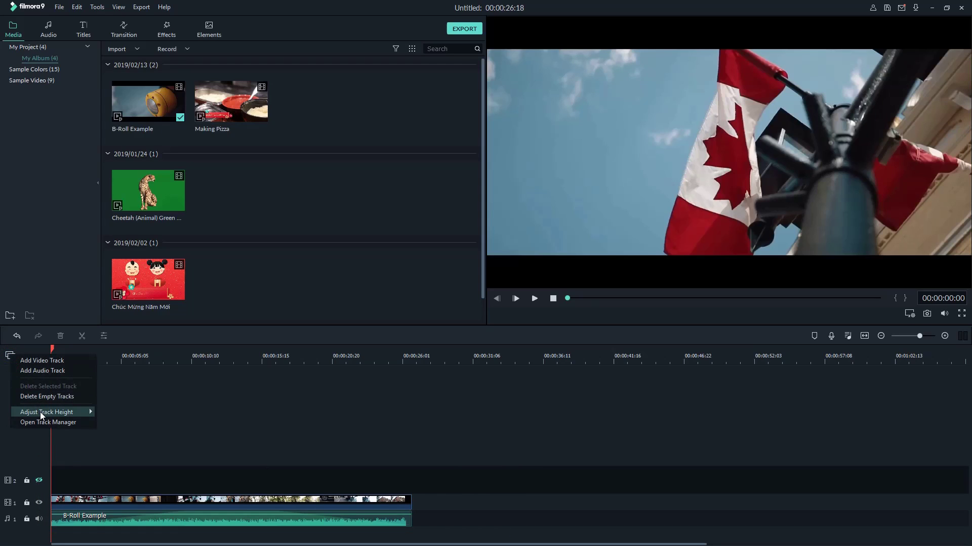
mouse_move(41, 412)
left_click(108, 434)
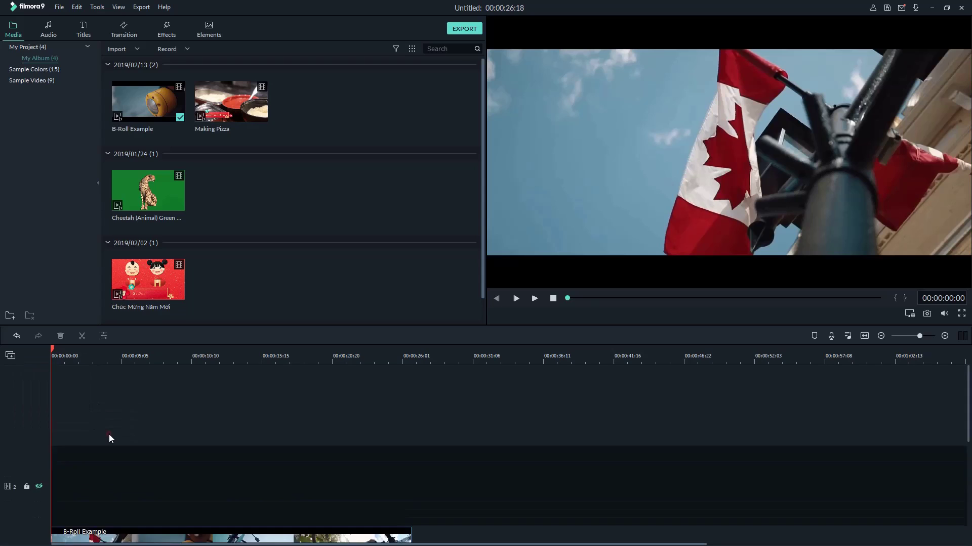
mouse_move(926, 334)
left_mouse_down()
mouse_move(941, 336)
mouse_move(893, 338)
mouse_move(931, 337)
left_mouse_up()
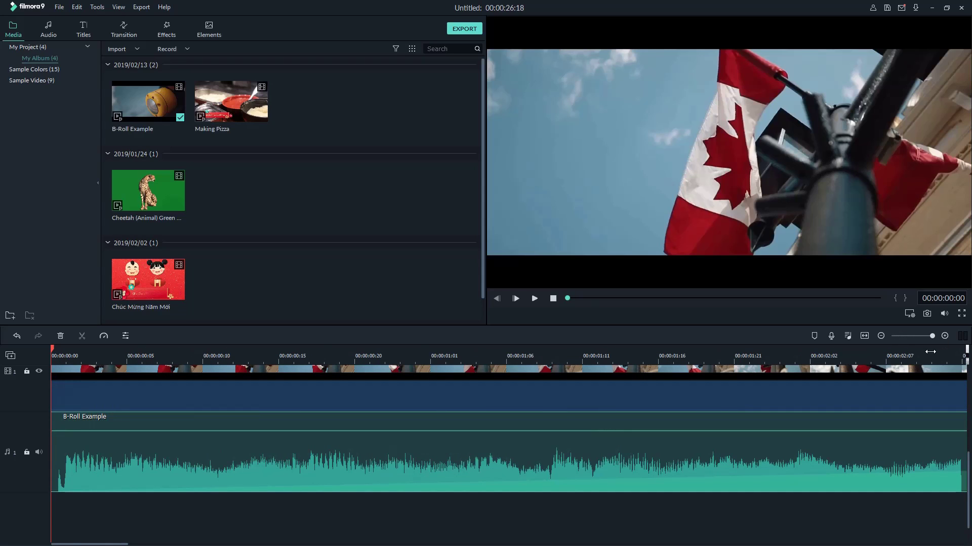
Step: Play the B-Roll Example clip, stopping and resuming playback with Space
left_click(536, 299)
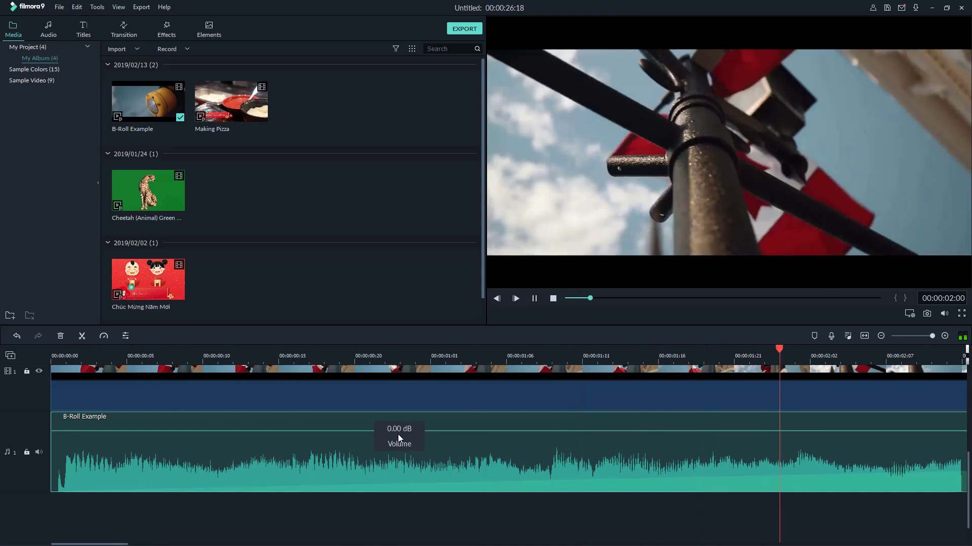
key("space")
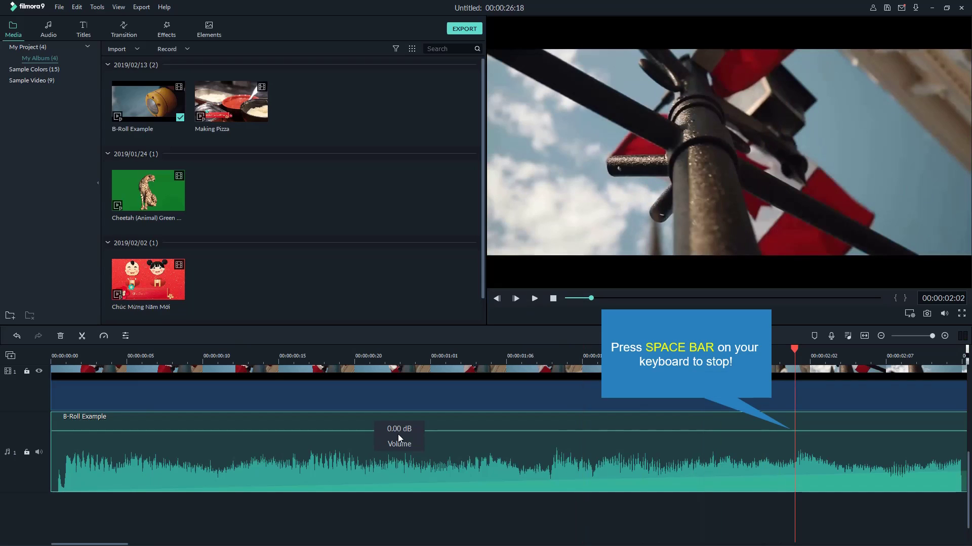
key("space")
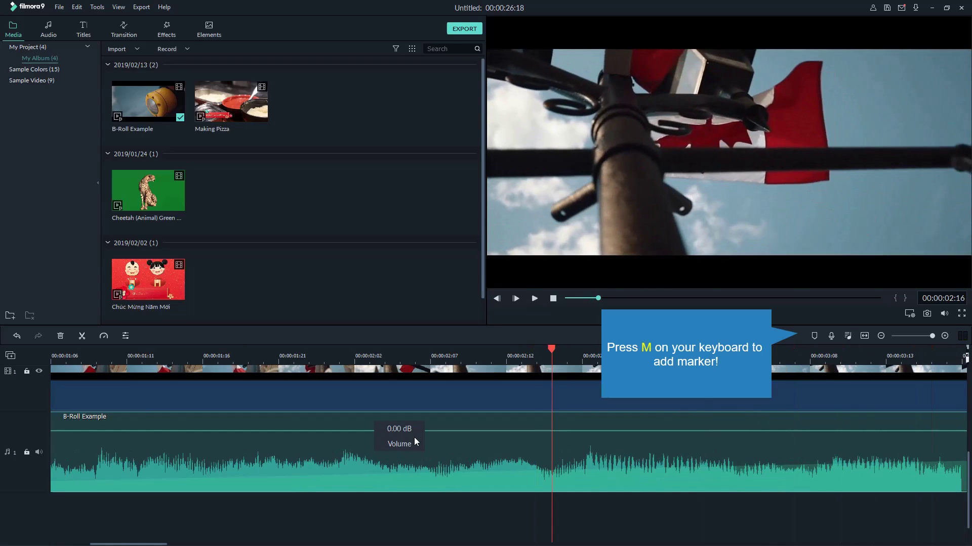